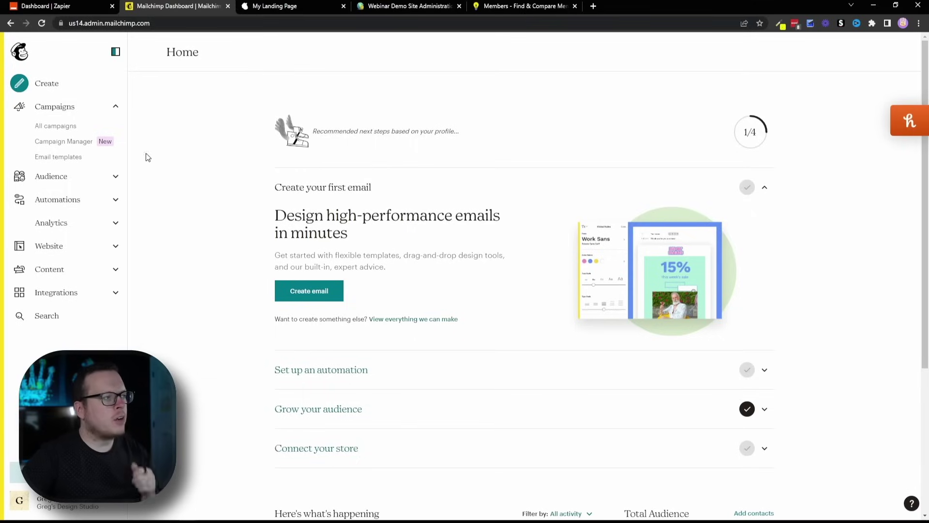
- Go from Mailchimp's All campaigns list to the published General Sign-Up landing page with its email and first-name form
click(72, 126)
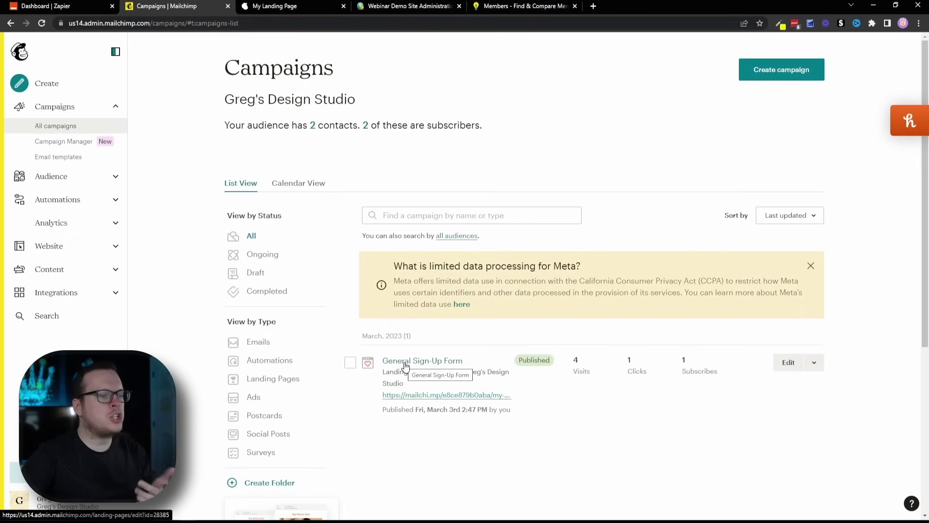
click(304, 8)
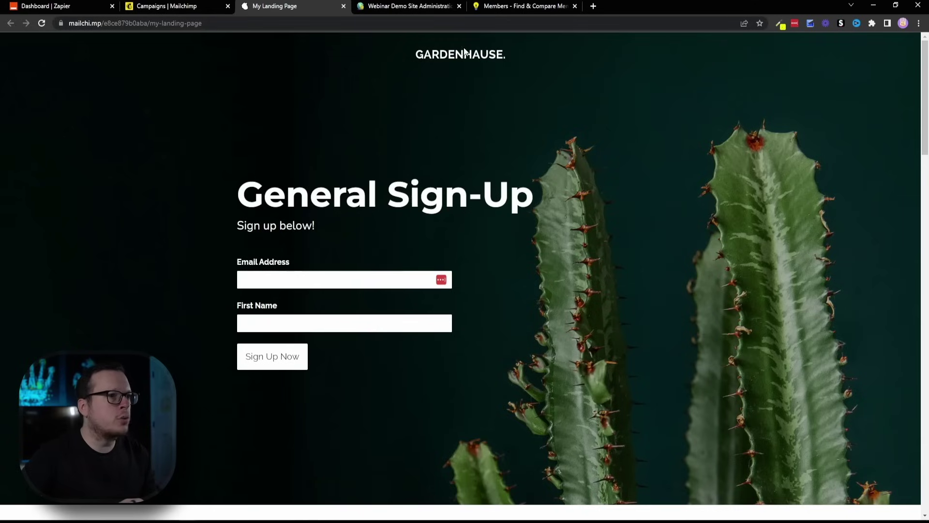
- Review the Brilliant Directories Subscriber Member Community results and note the 79-member total
click(495, 10)
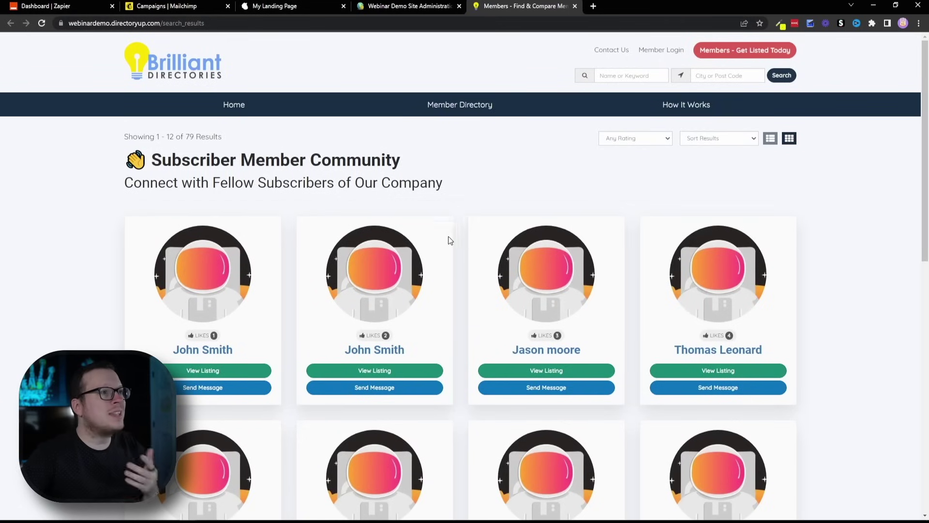
double_click(190, 137)
scroll(276, 194, down, 1)
scroll(288, 237, up, 1)
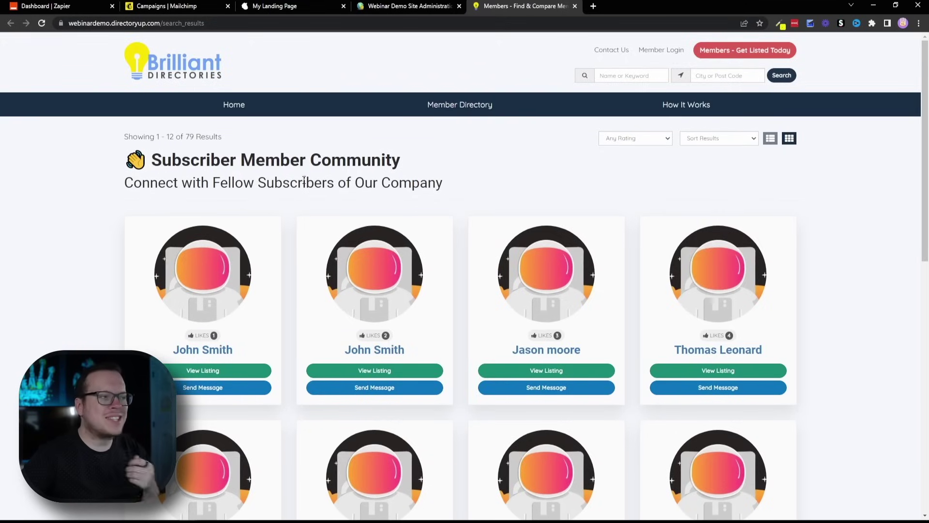
- Create a new zap with Mailchimp as the trigger app and New Subscriber as the event
click(70, 7)
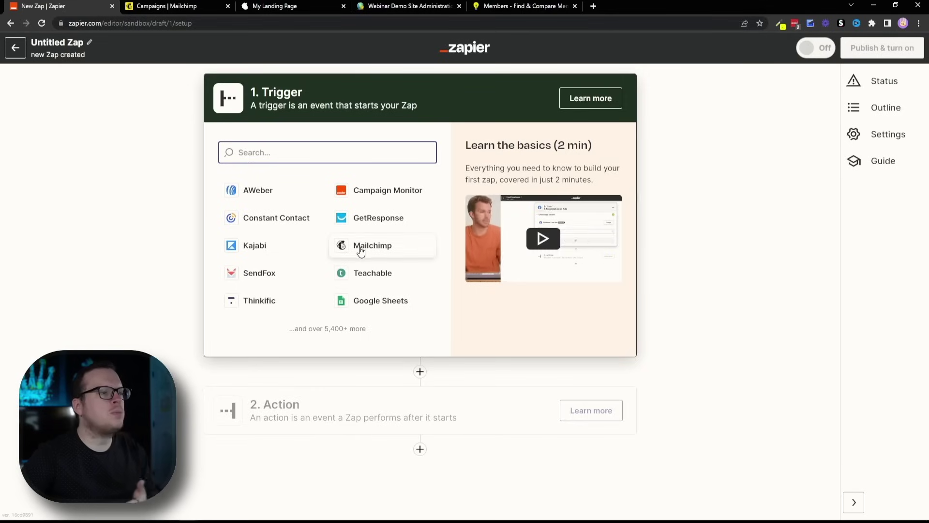
click(350, 245)
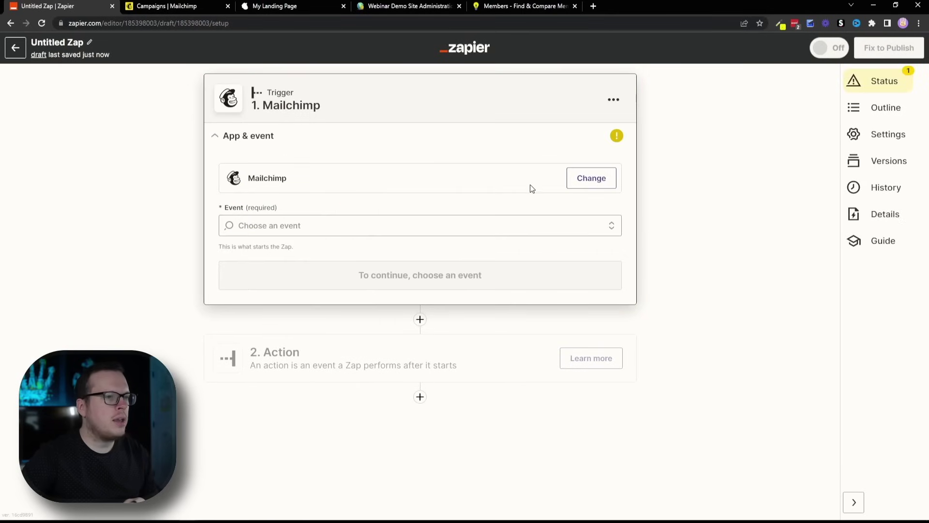
click(331, 224)
scroll(356, 325, down, 1)
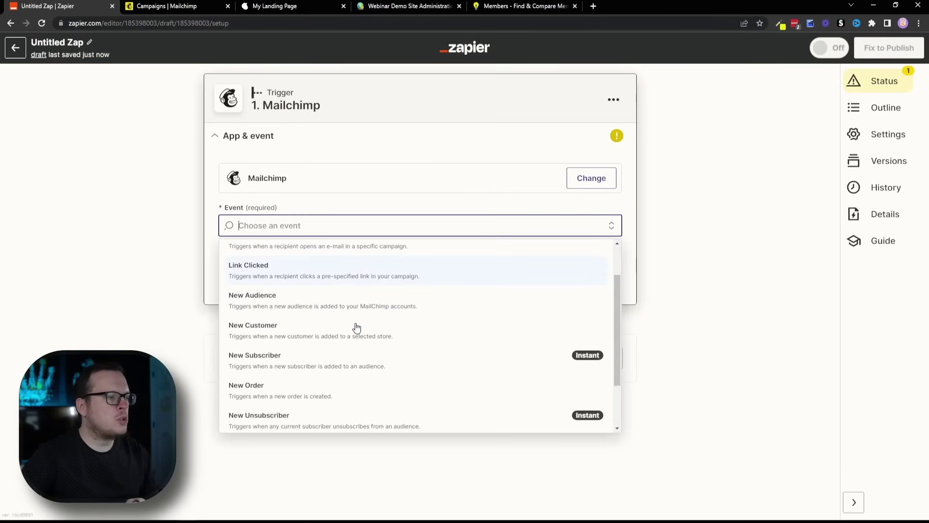
click(320, 365)
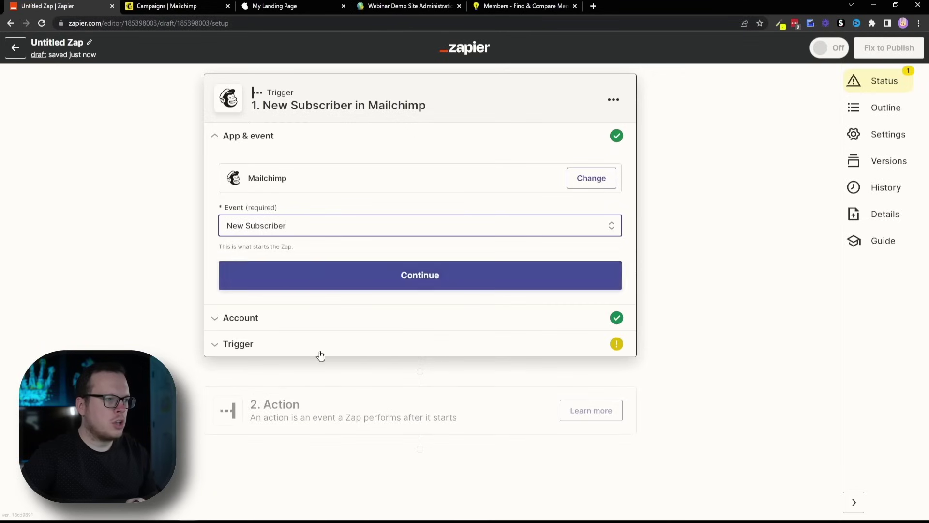
click(410, 282)
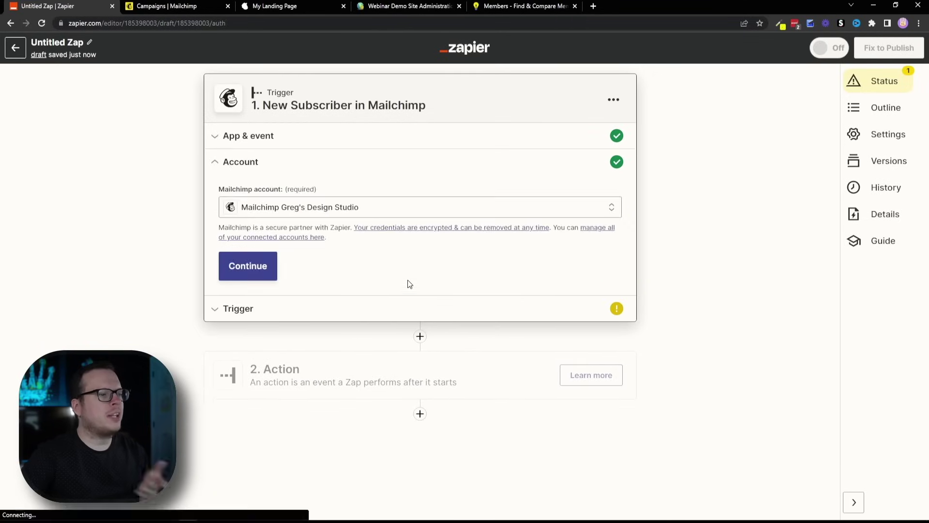
- Connect and authorize a new Mailchimp account for the trigger
click(379, 209)
click(395, 328)
drag(193, 31, 402, 94)
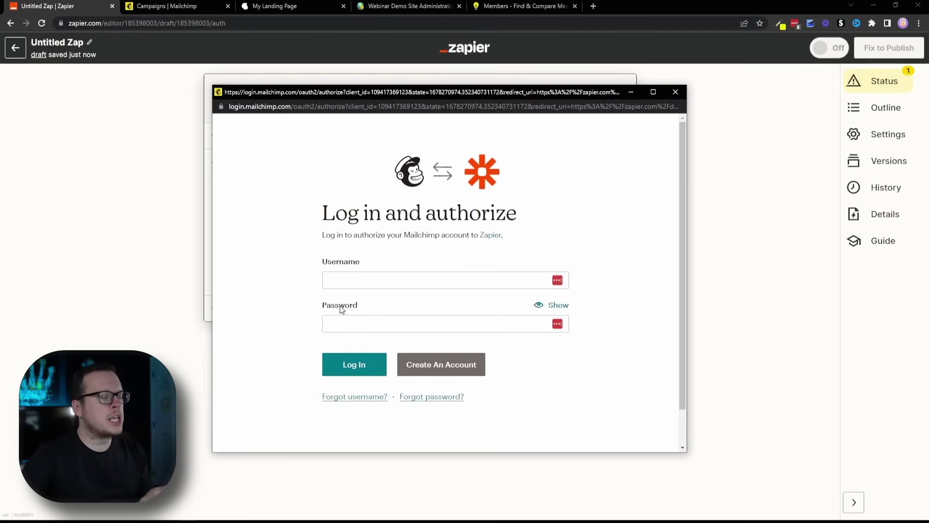
click(336, 369)
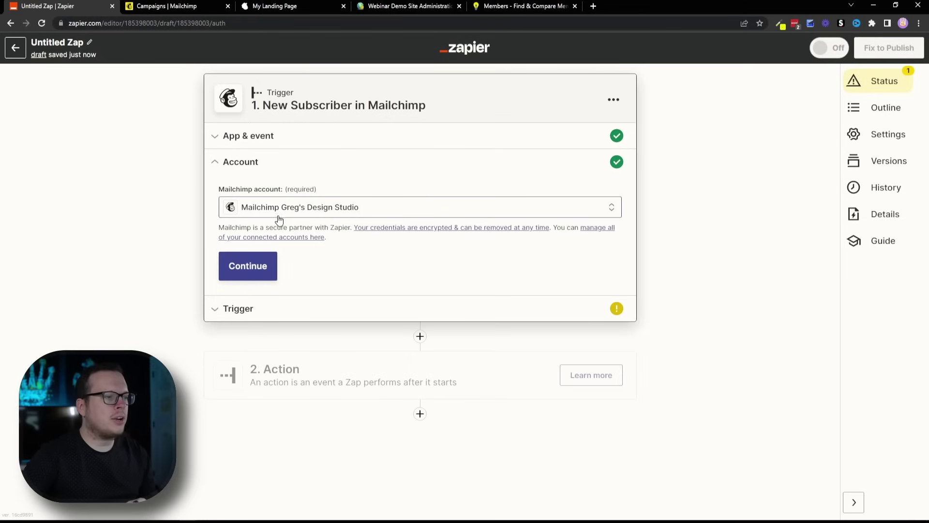
click(257, 264)
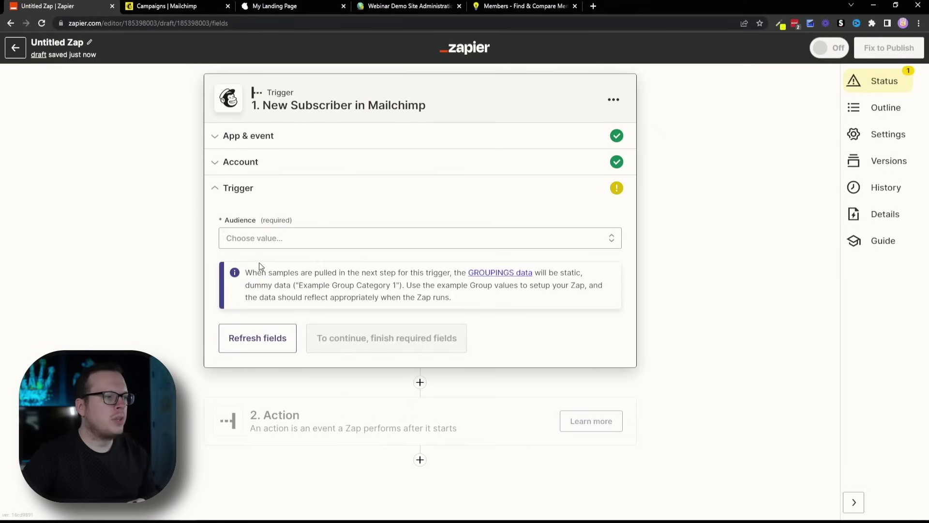
- Set the trigger's Audience to the studio's Mailchimp audience
click(252, 236)
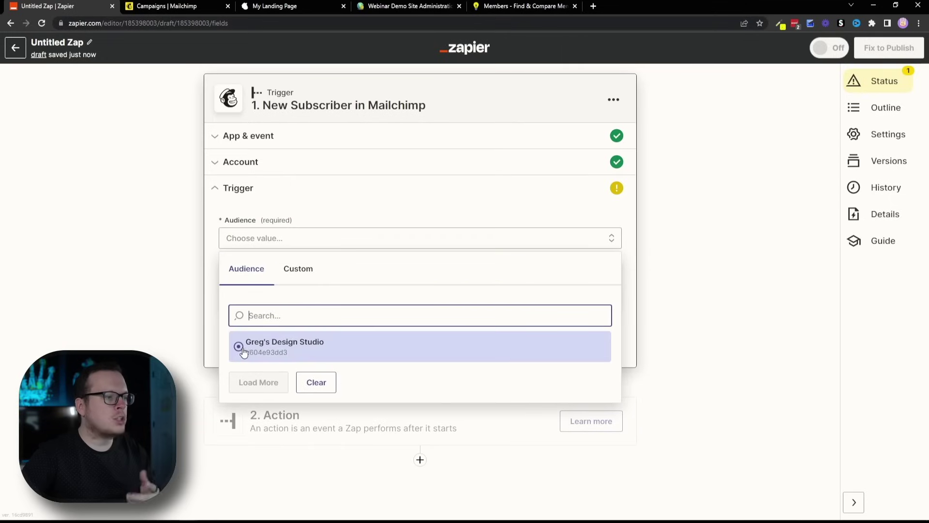
click(249, 353)
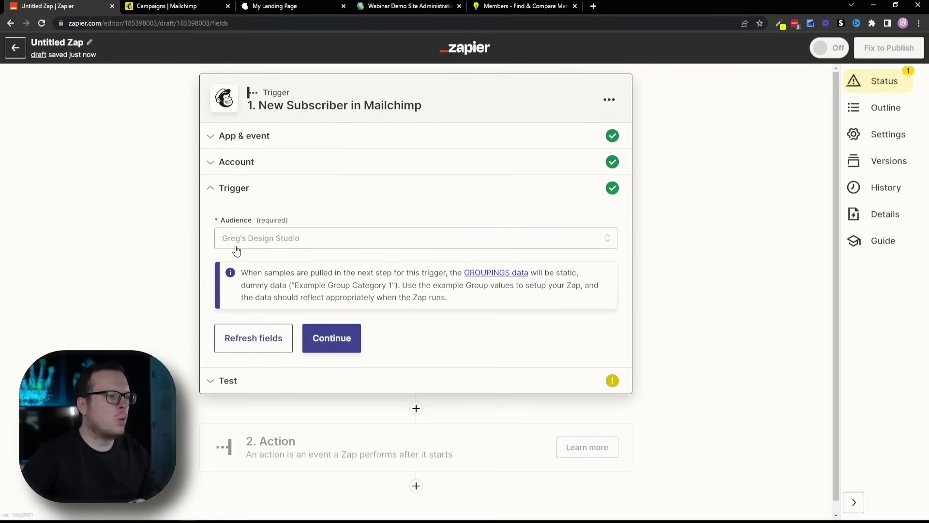
click(323, 341)
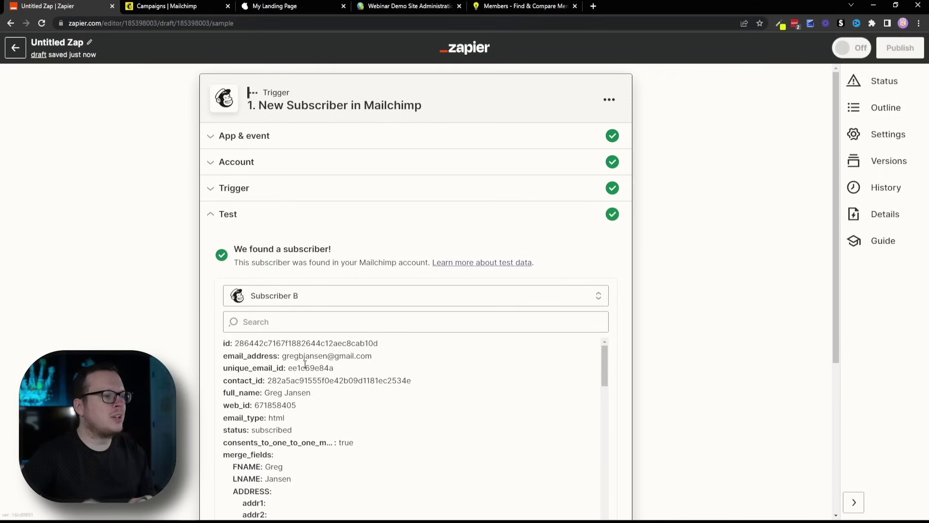
- Test the trigger to pull a sample subscriber and accept it
drag(233, 249, 282, 248)
scroll(205, 295, down, 1)
scroll(205, 294, down, 2)
scroll(285, 311, down, 4)
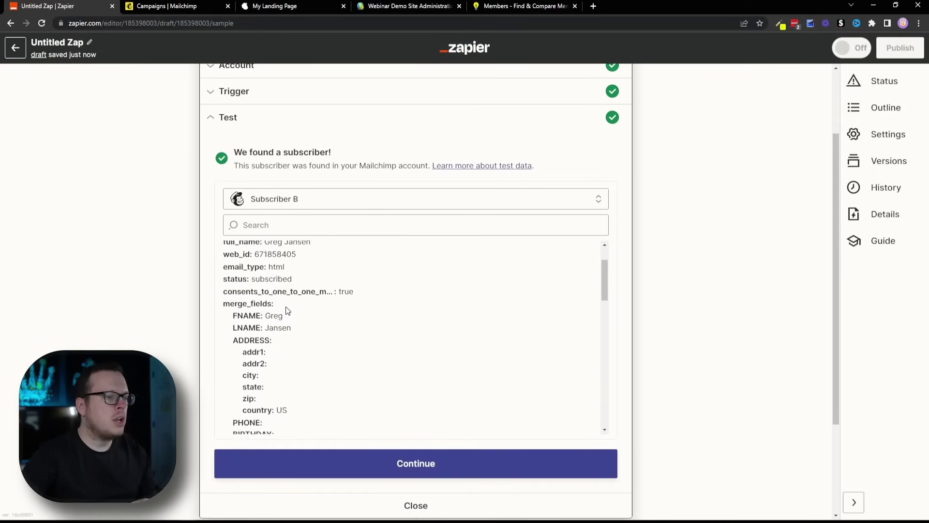
click(368, 462)
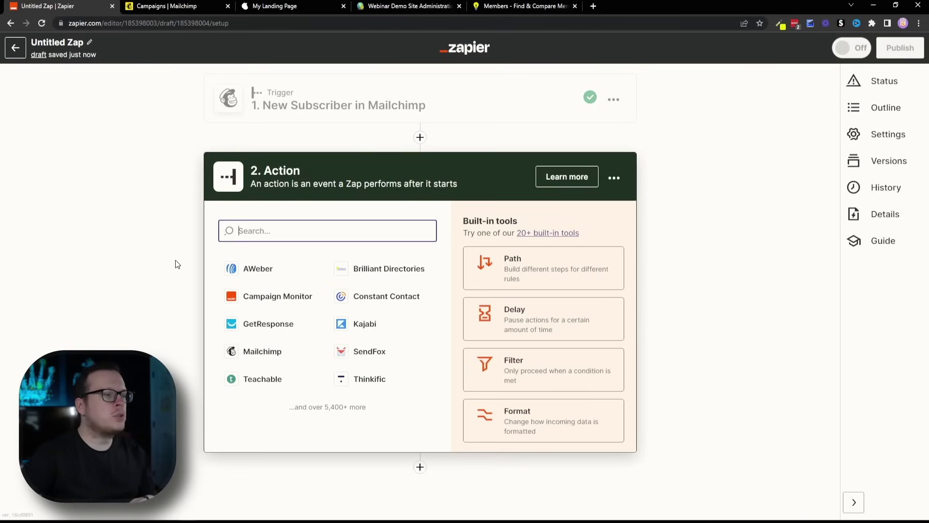
- Make the action Brilliant Directories with the Create User event
click(376, 277)
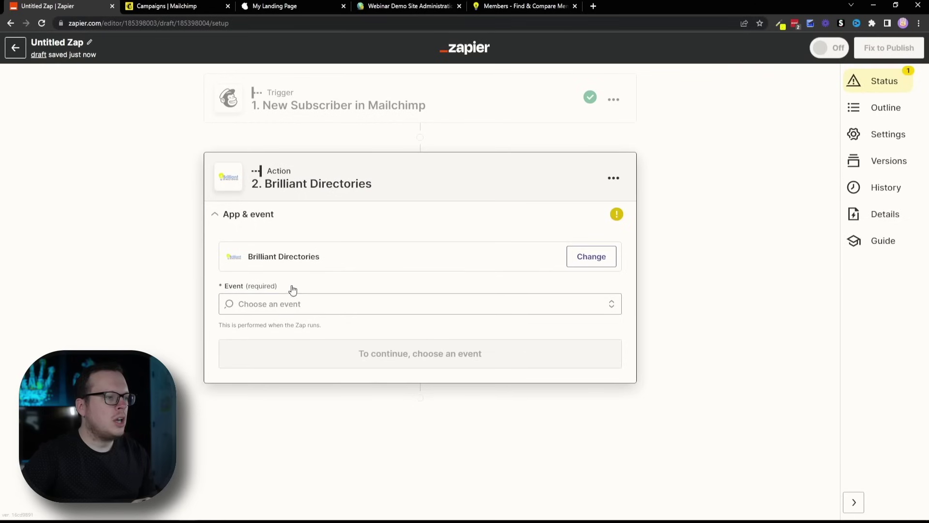
click(295, 304)
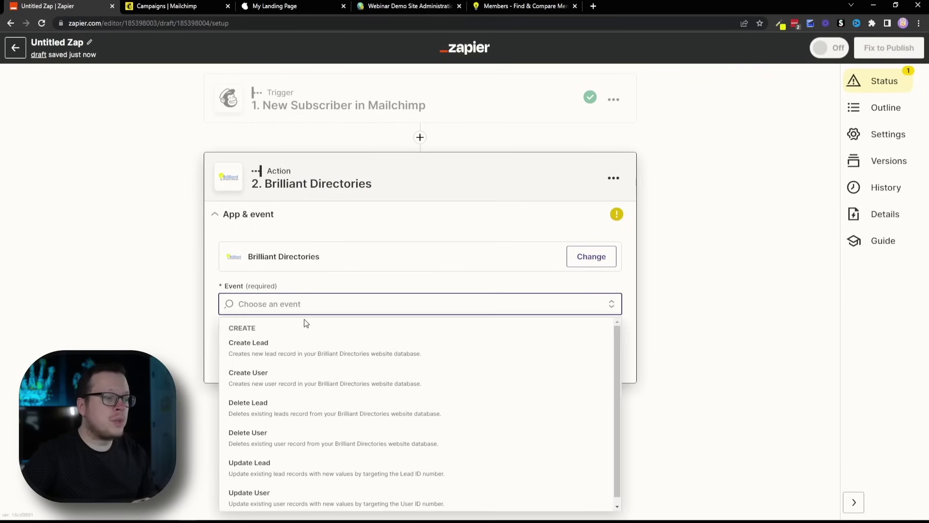
click(282, 382)
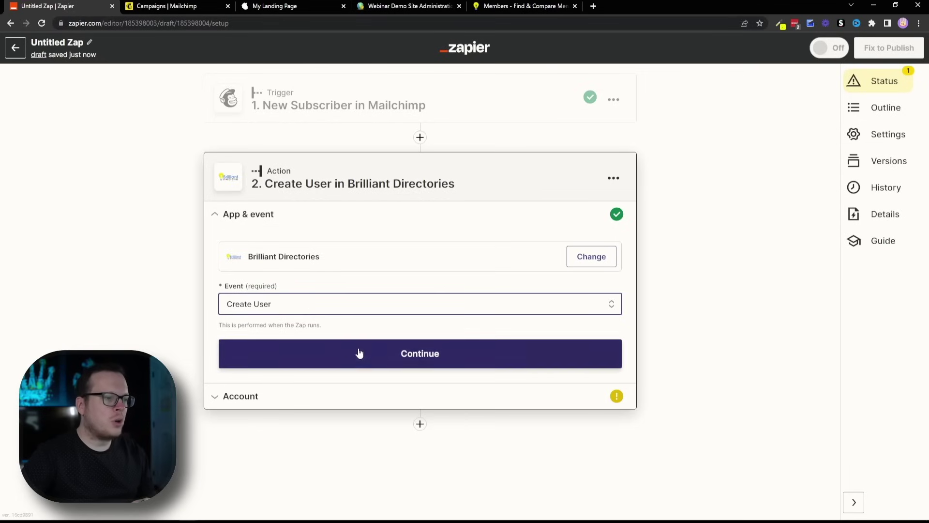
click(357, 352)
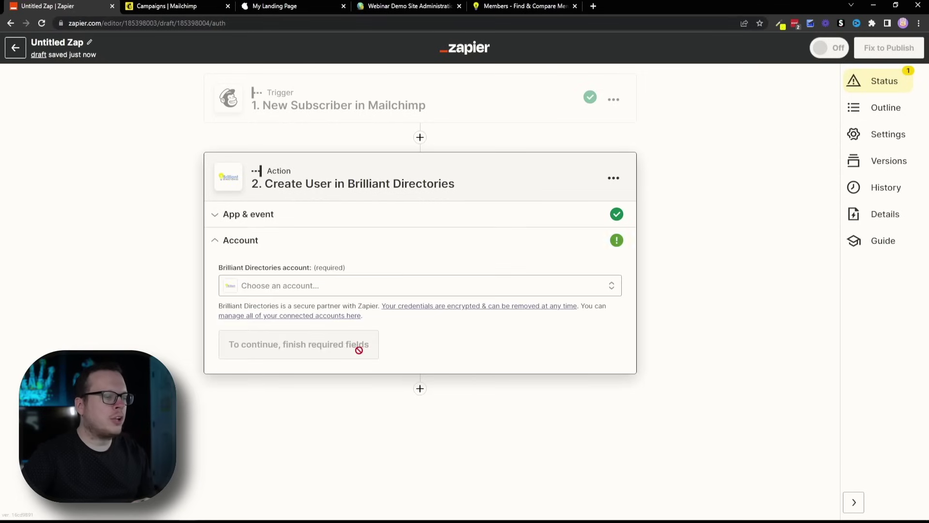
- Start connecting a new Brilliant Directories account and prepare to enter its API key
click(383, 288)
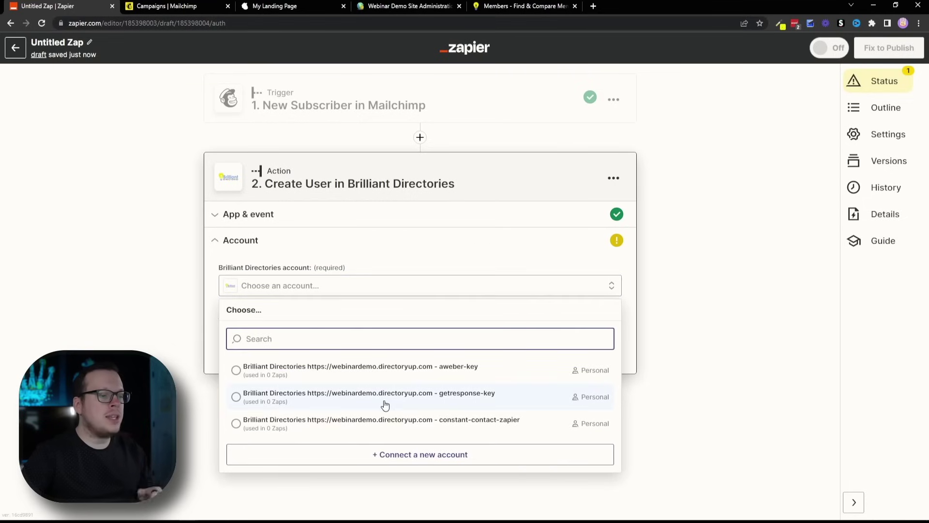
click(387, 455)
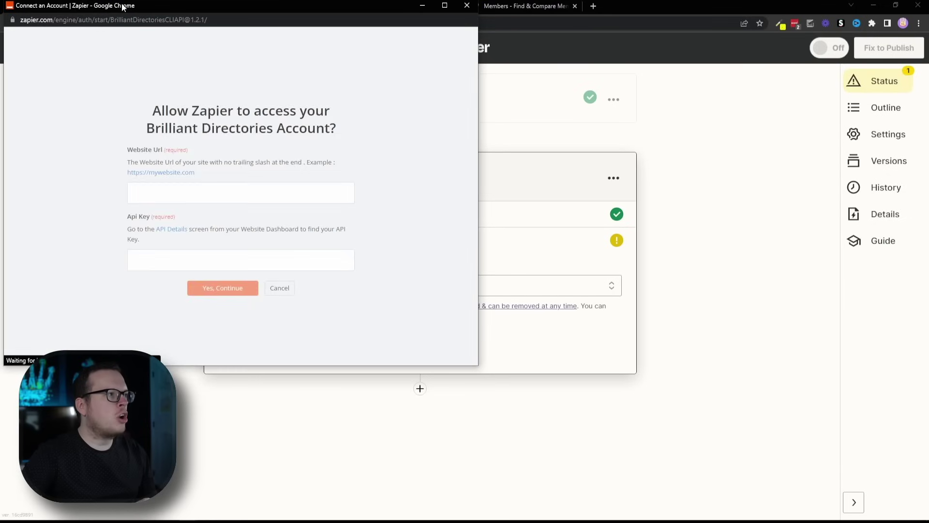
drag(122, 6, 301, 86)
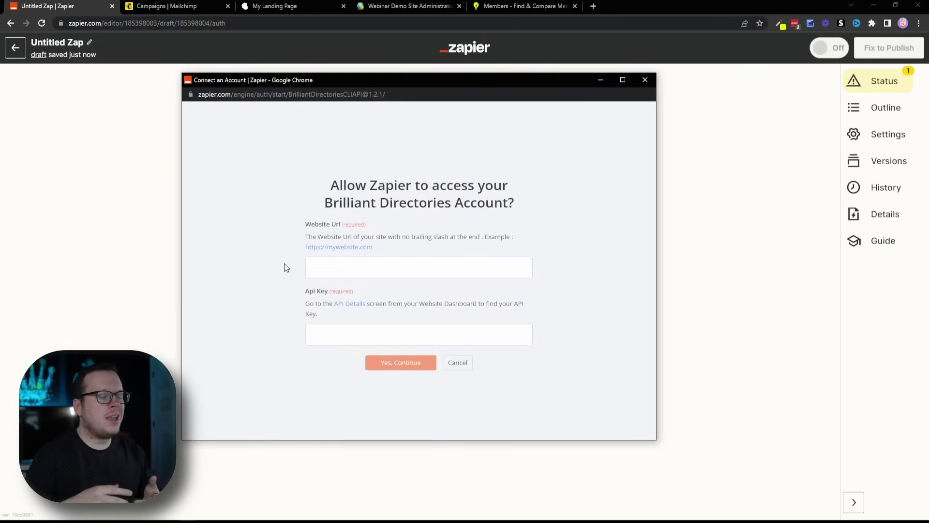
click(324, 328)
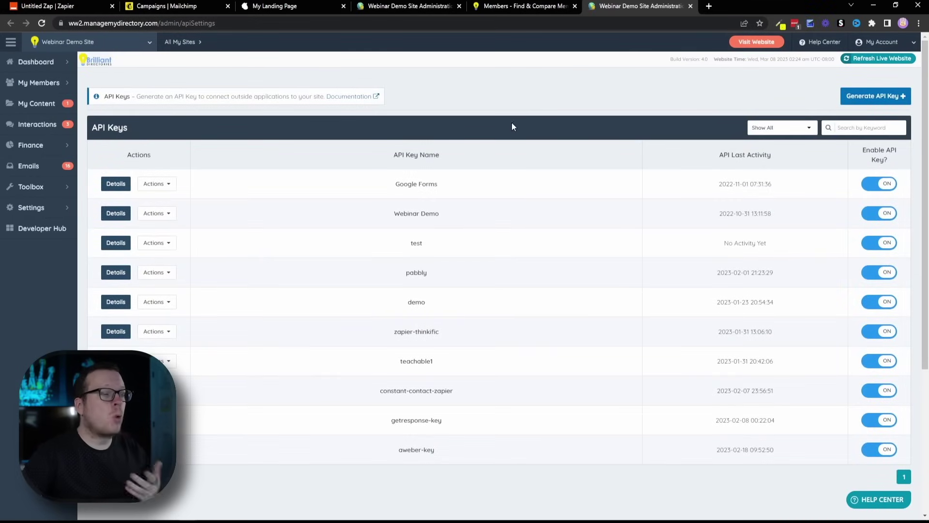
- Generate and save a new Brilliant Directories API key nicknamed 'mailchimp-zapier'
click(854, 99)
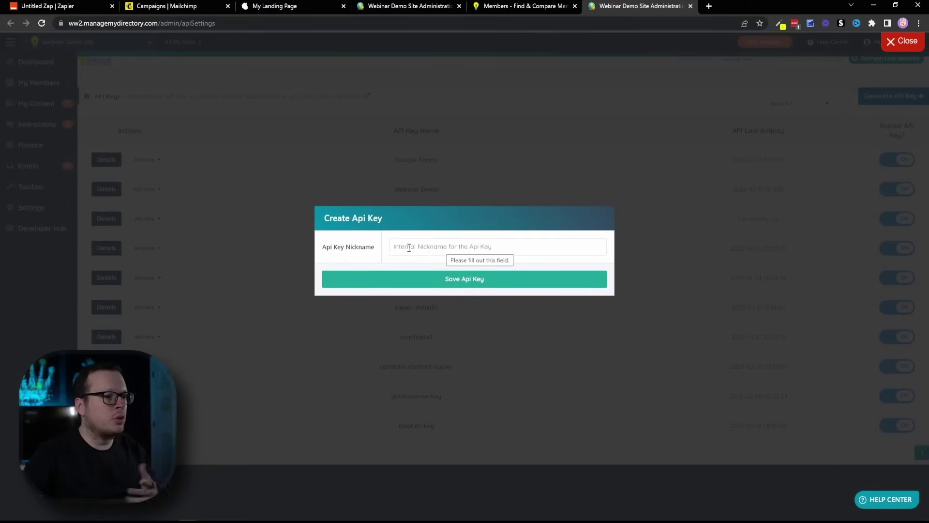
click(409, 247)
text(mailchimp-zapier)
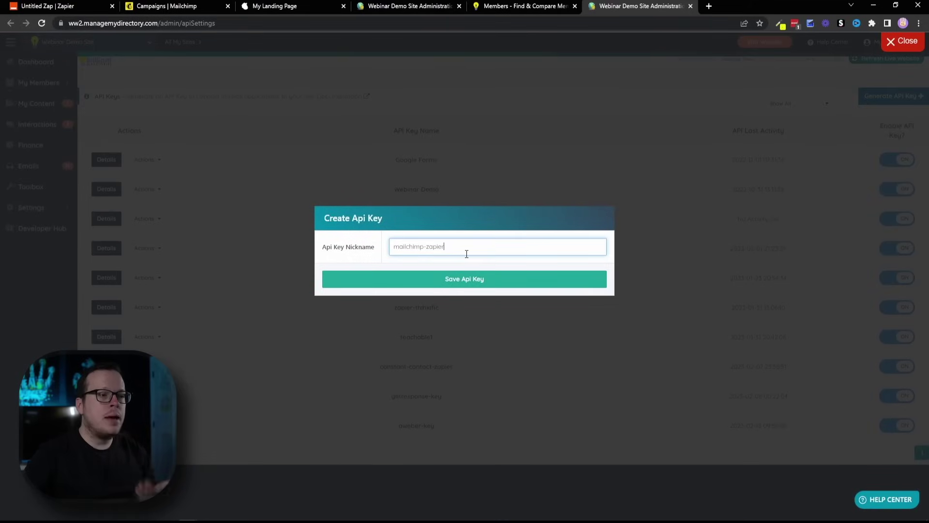
click(450, 283)
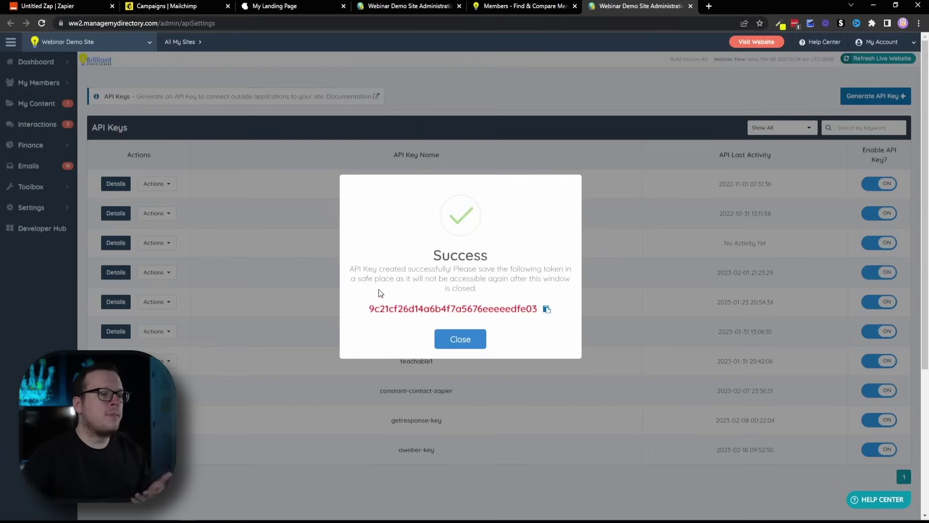
- Copy the new key's token to the clipboard and dismiss the notices
click(546, 311)
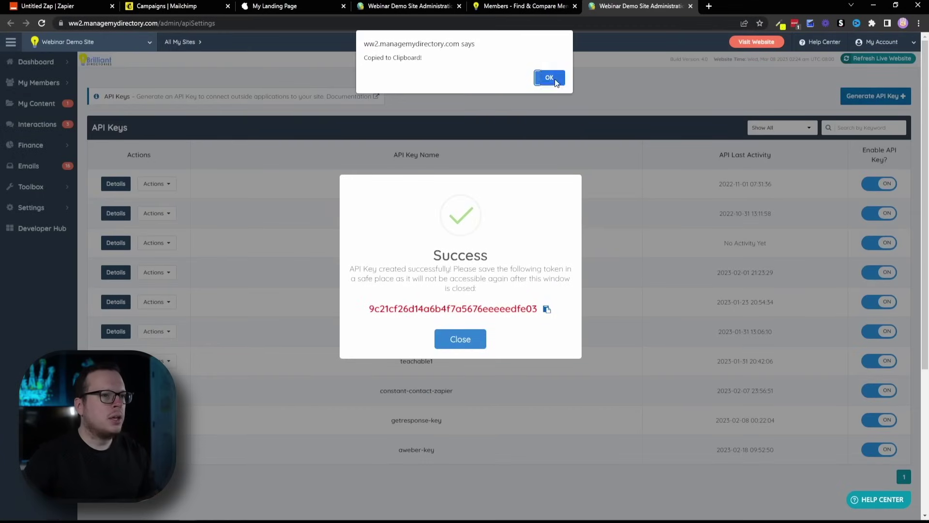
click(550, 78)
click(468, 340)
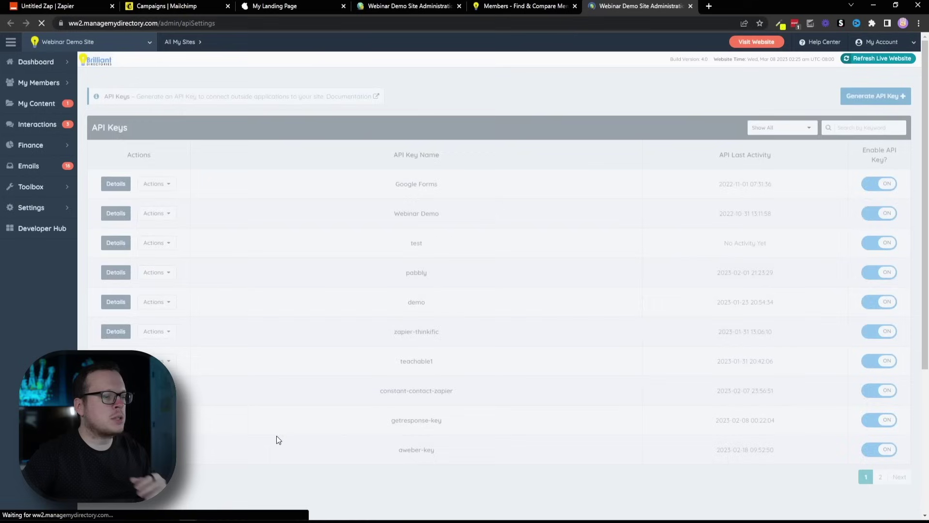
- Paste the copied API key into the connection window's Api Key field
key(alt+Tab)
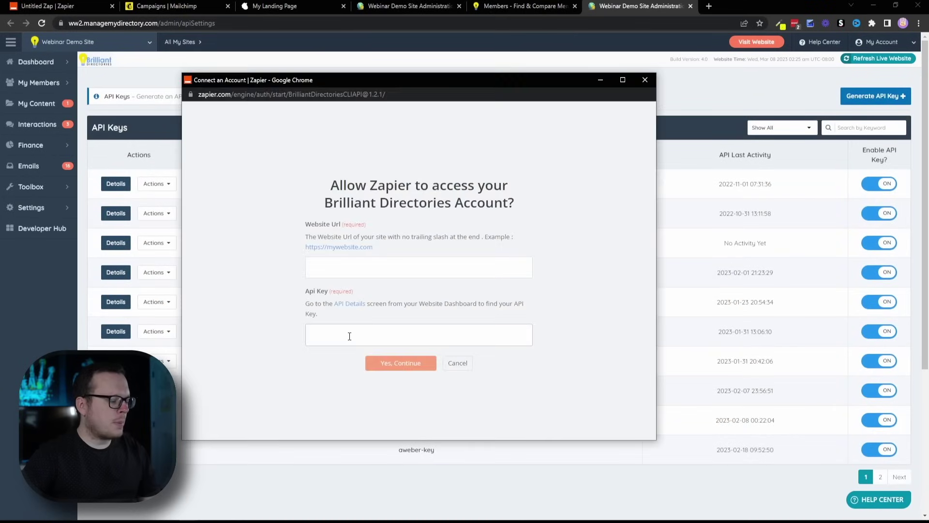
key(ctrl+v)
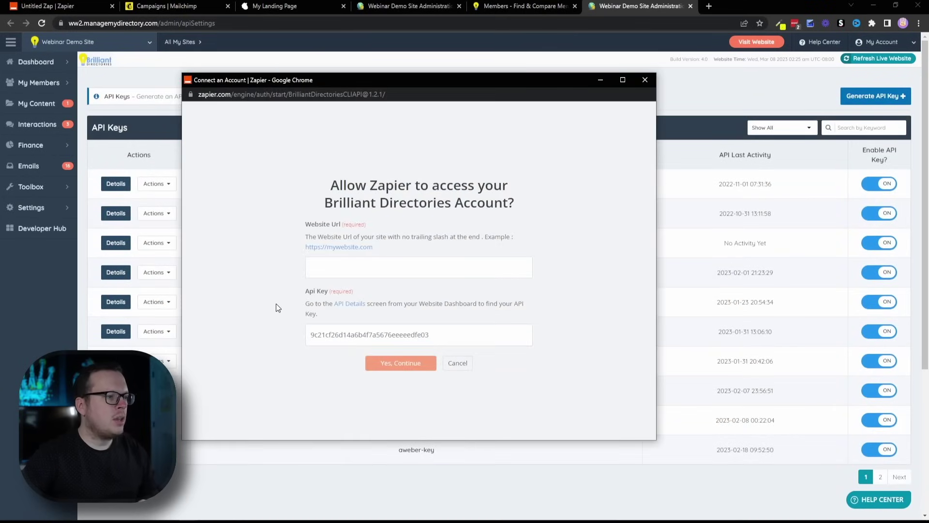
click(333, 260)
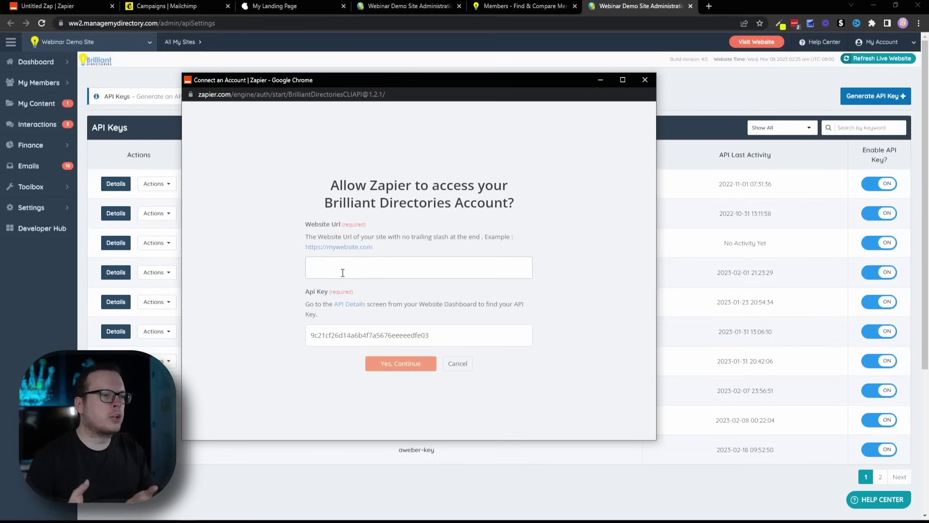
click(705, 100)
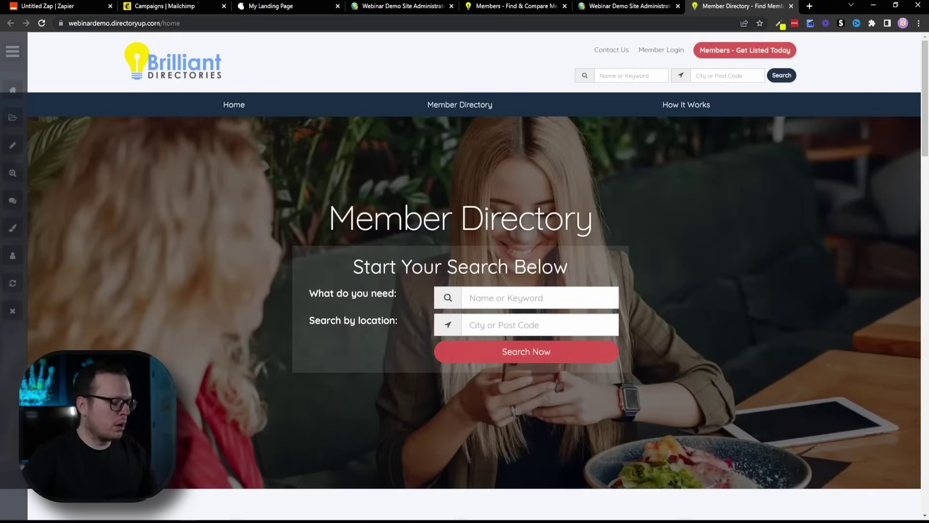
click(155, 23)
click(261, 57)
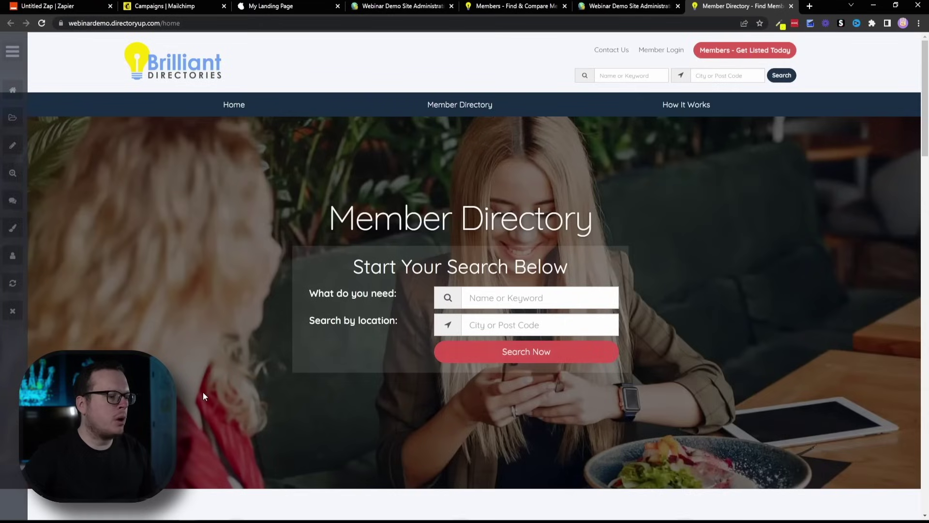
key(alt+Tab)
key(ctrl+v)
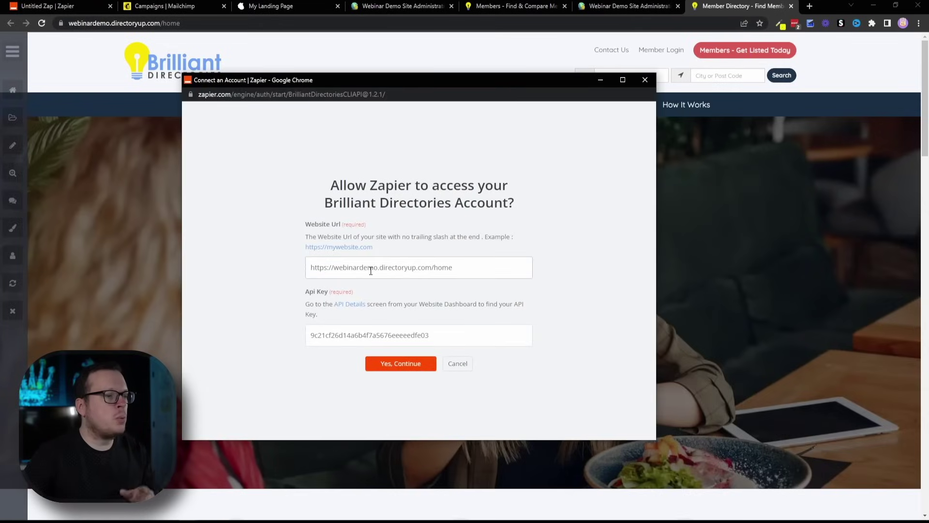
drag(314, 269, 422, 272)
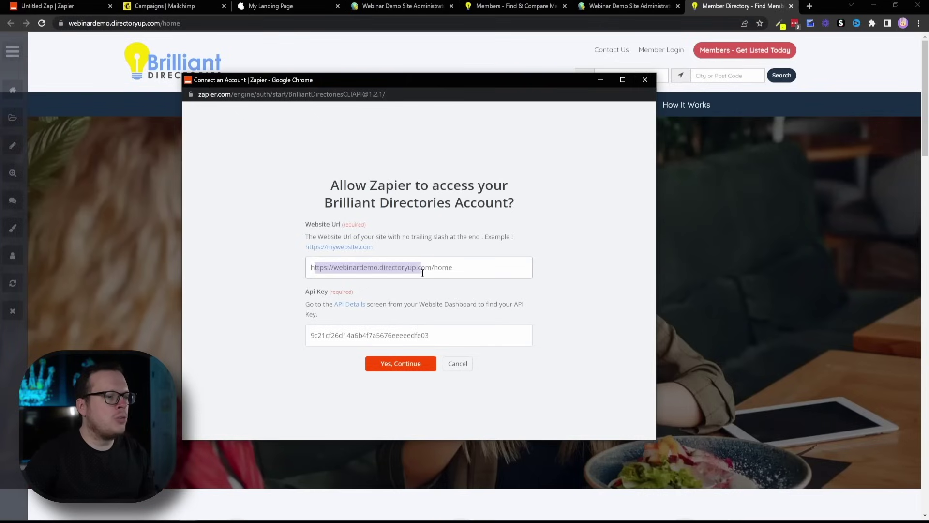
click(462, 267)
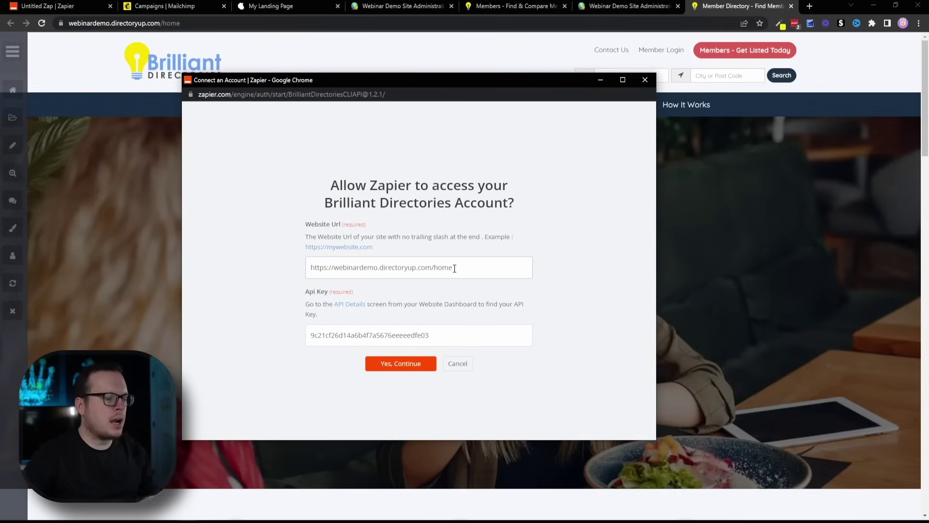
key(BackSpace)
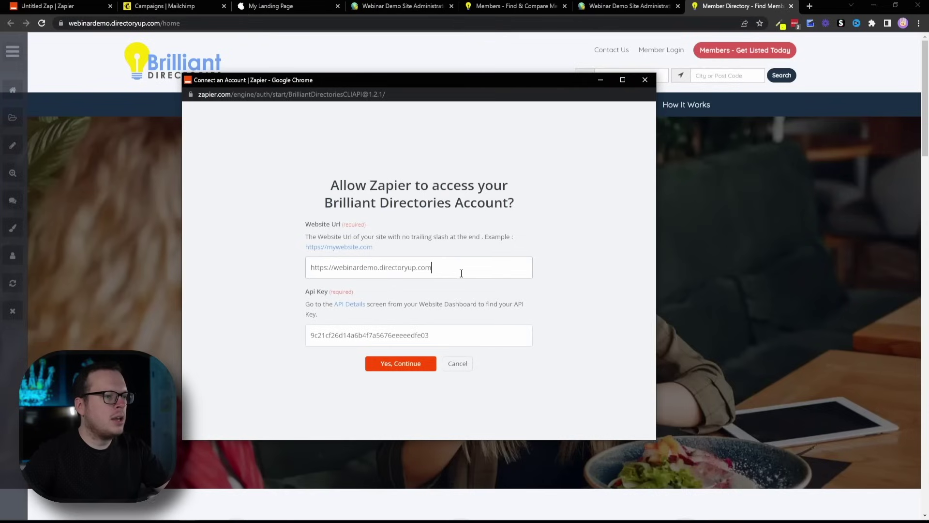
drag(421, 268, 424, 269)
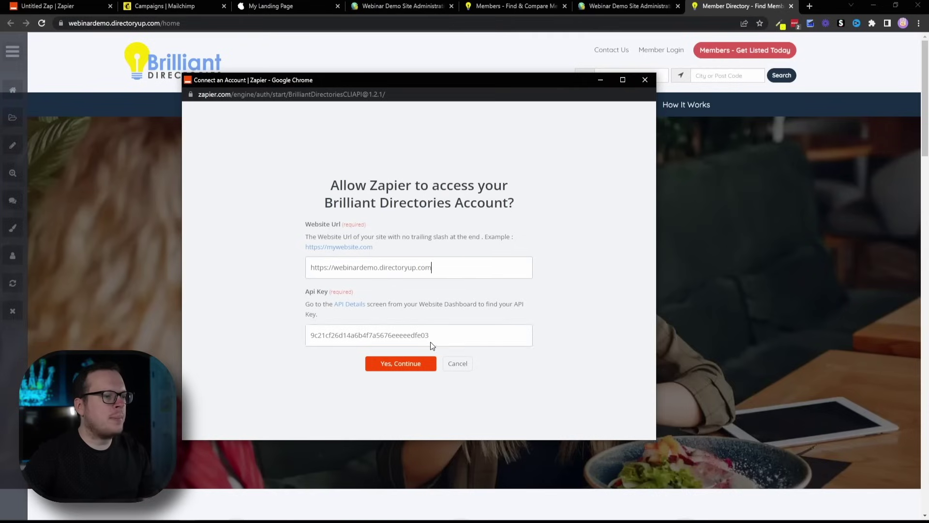
click(406, 365)
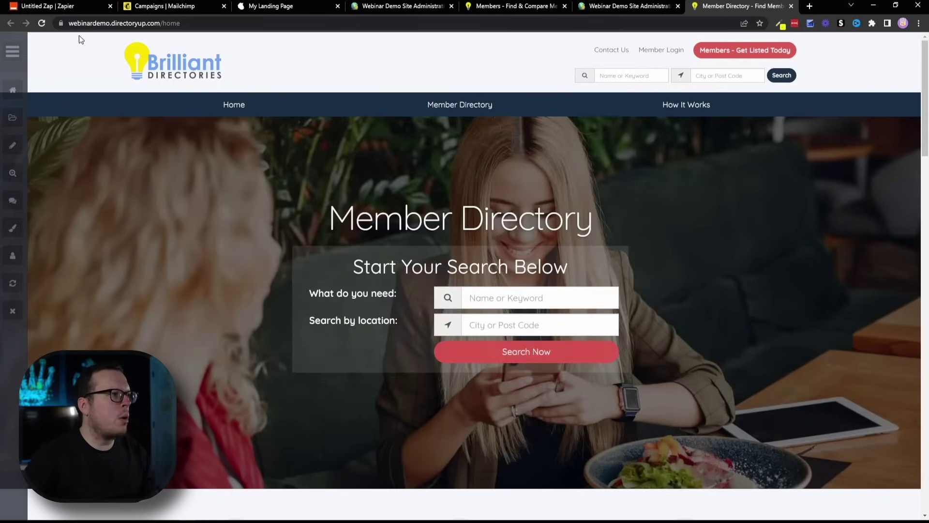
- Map the Mailchimp subscriber's Email into the Create User email field
click(74, 8)
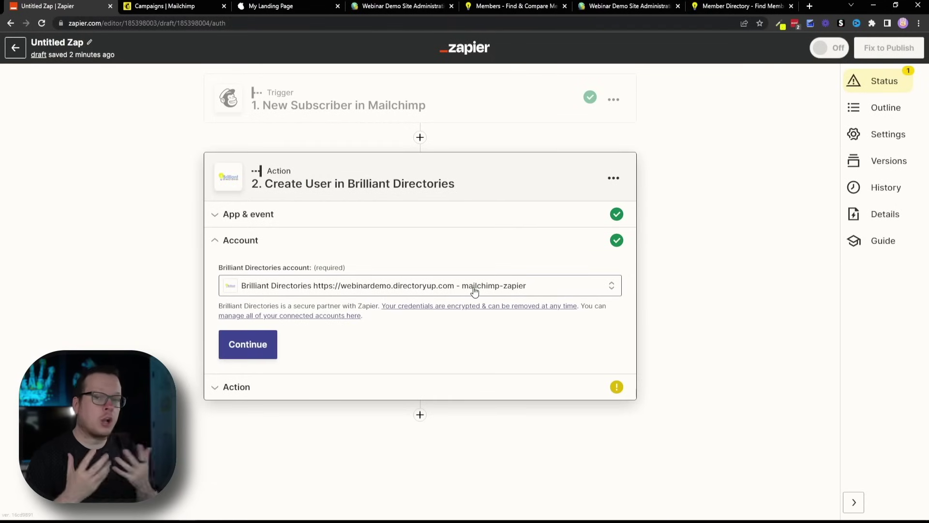
click(262, 350)
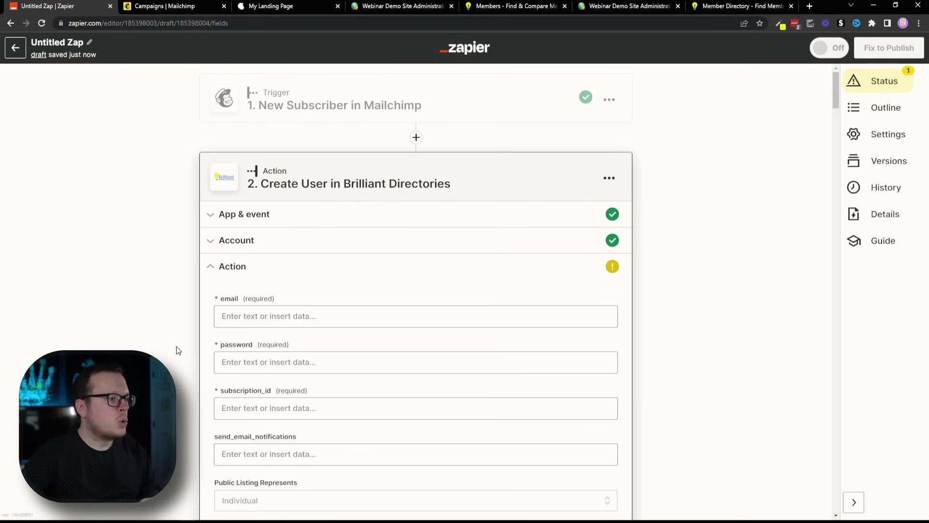
scroll(176, 346, down, 1)
click(239, 267)
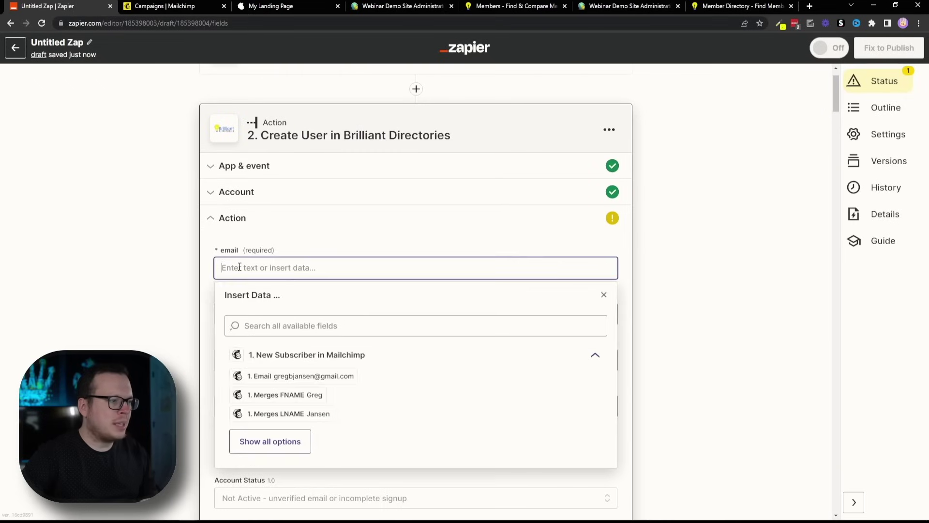
click(279, 380)
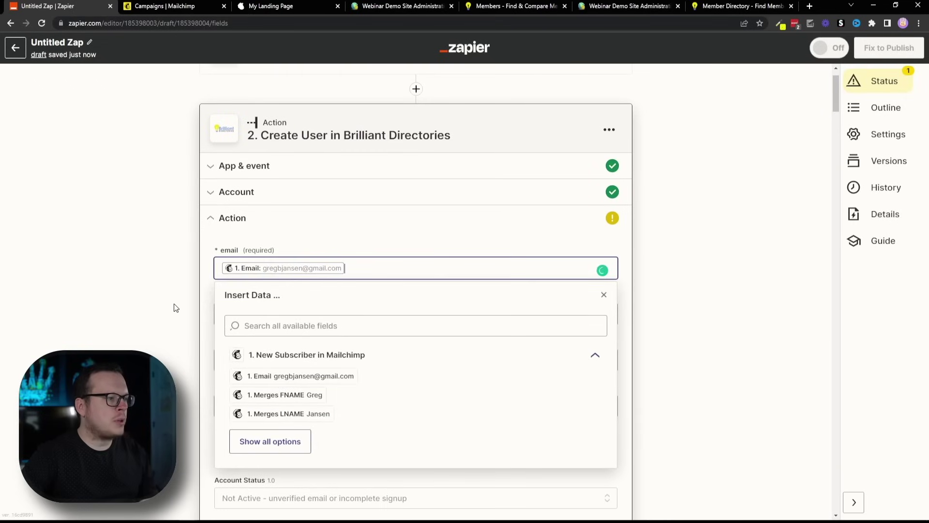
click(193, 341)
- Map the subscriber's Merges FNAME into First Name and review the remaining action fields
scroll(177, 349, down, 1)
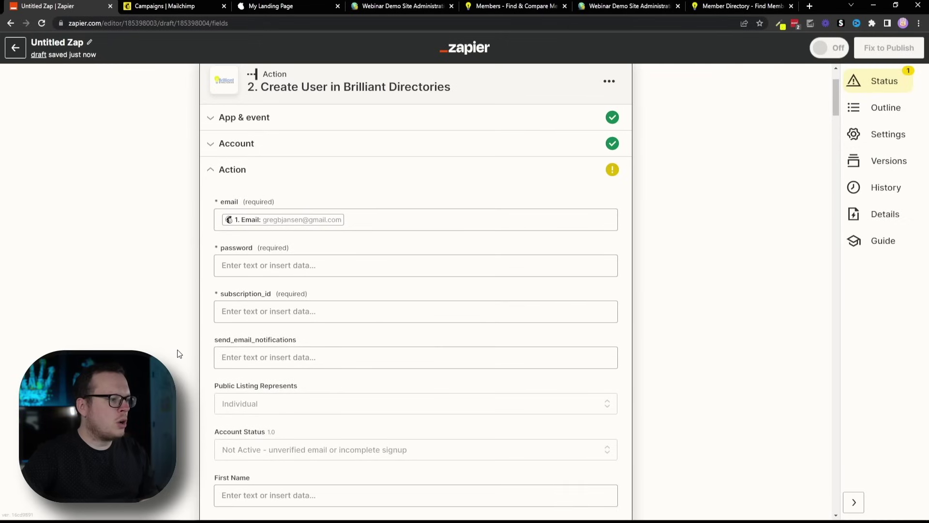
scroll(177, 350, down, 1)
click(244, 444)
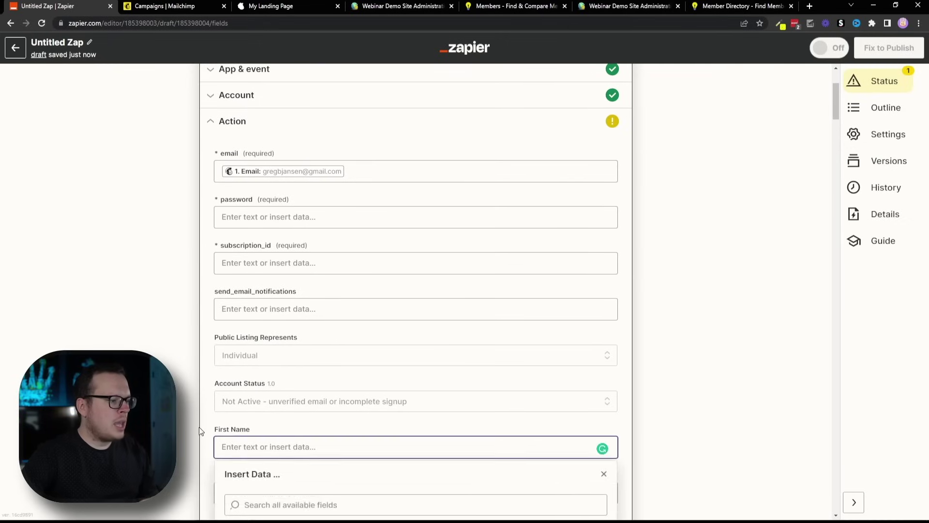
scroll(196, 422, down, 3)
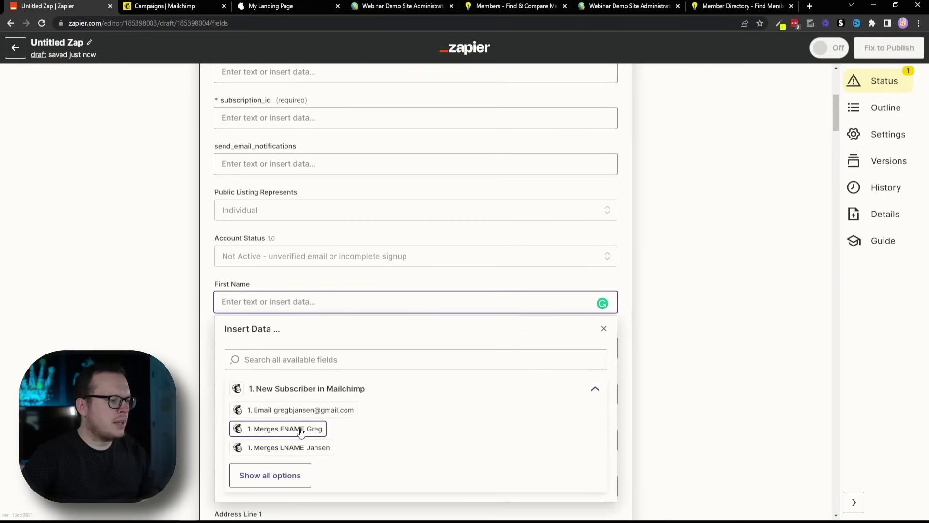
click(300, 429)
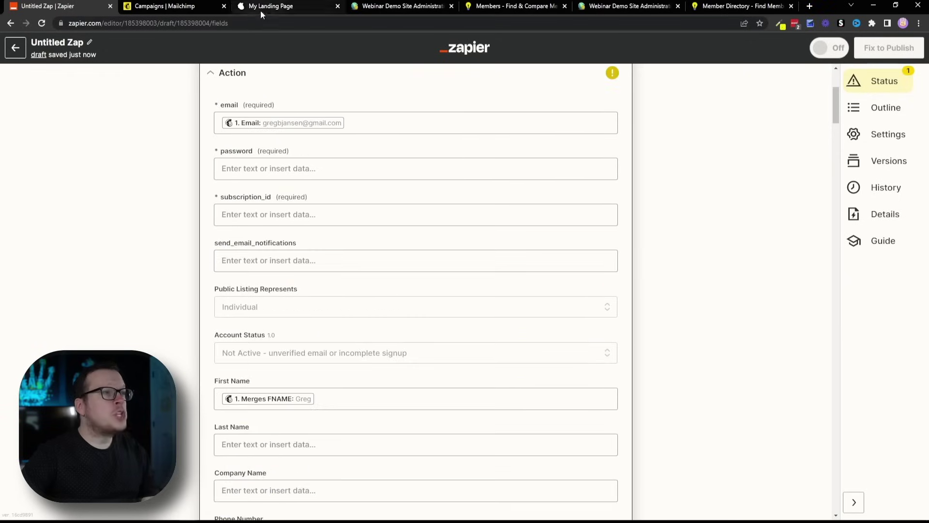
click(262, 7)
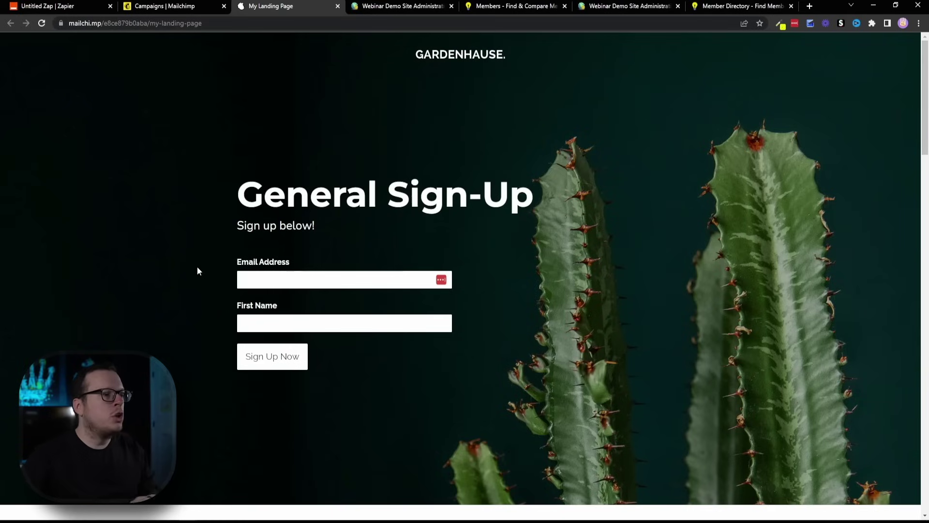
key(ctrl+1)
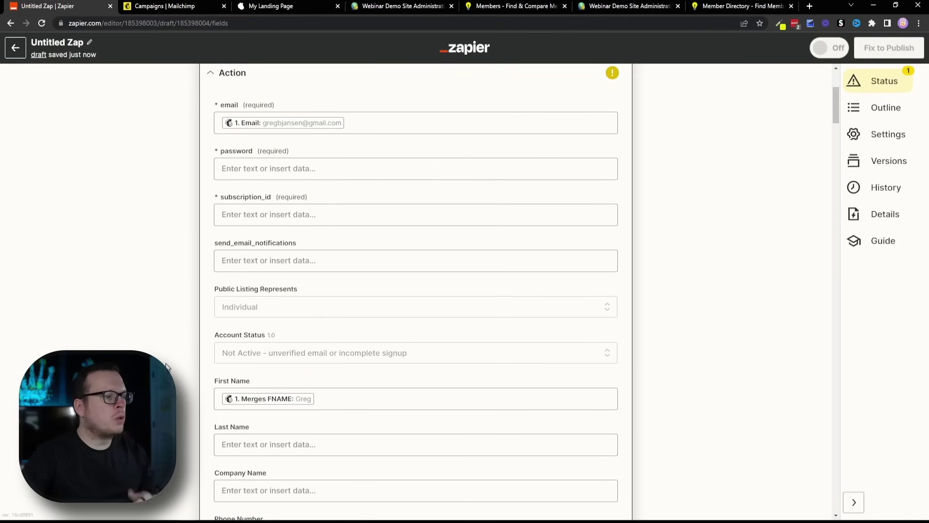
scroll(194, 370, down, 1)
scroll(175, 371, down, 1)
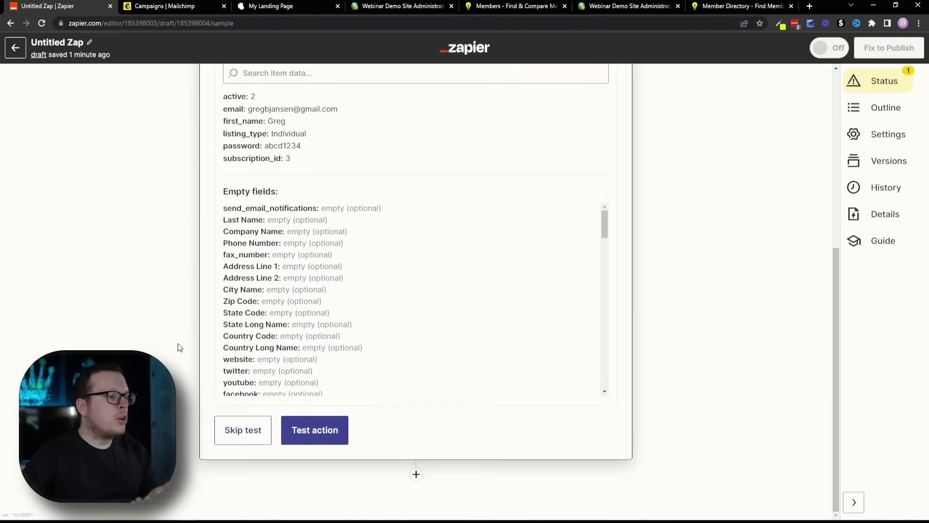
- Run the Create User test so a user is sent to Brilliant Directories
click(317, 433)
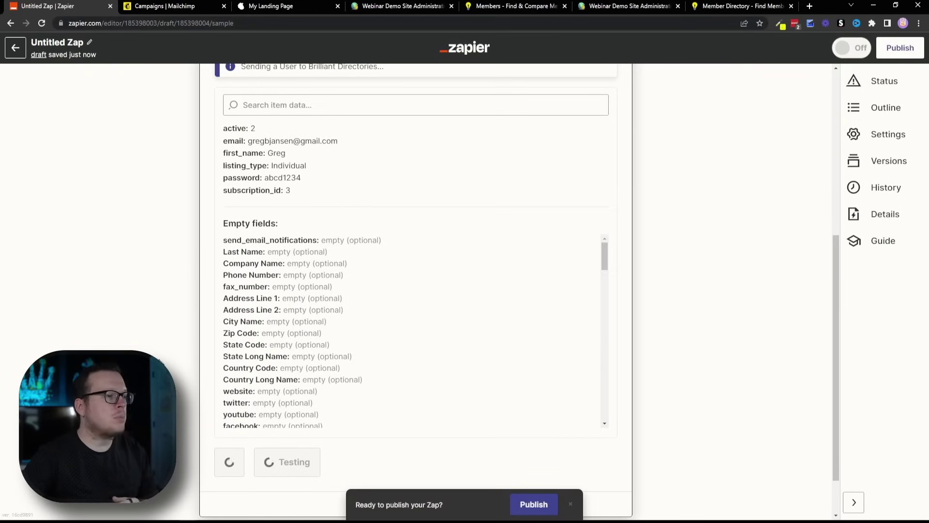
scroll(163, 362, up, 1)
scroll(194, 425, down, 2)
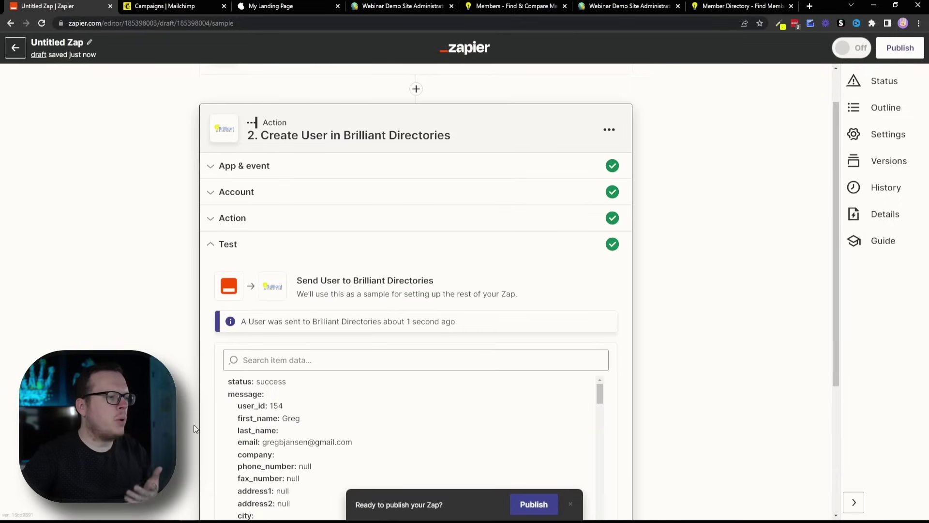
scroll(192, 420, down, 1)
scroll(188, 417, down, 2)
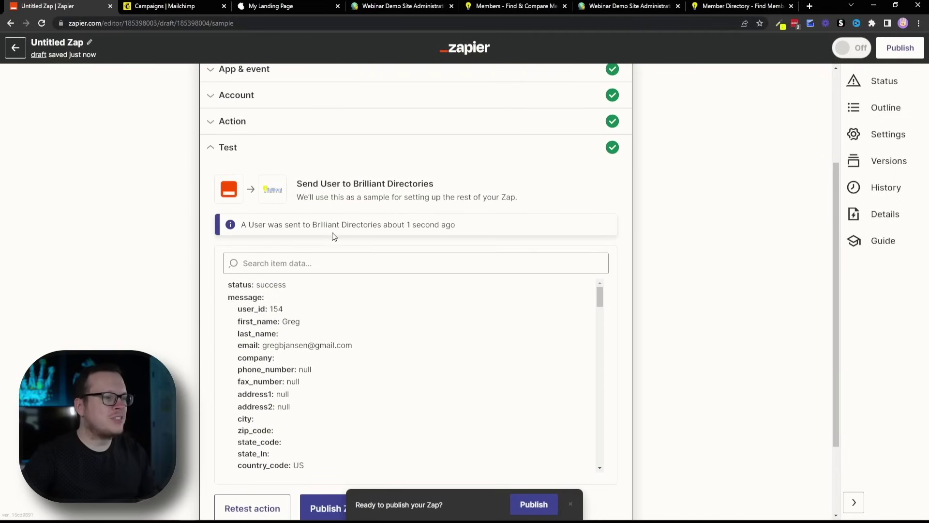
- Publish the zap and turn it on
scroll(180, 361, down, 2)
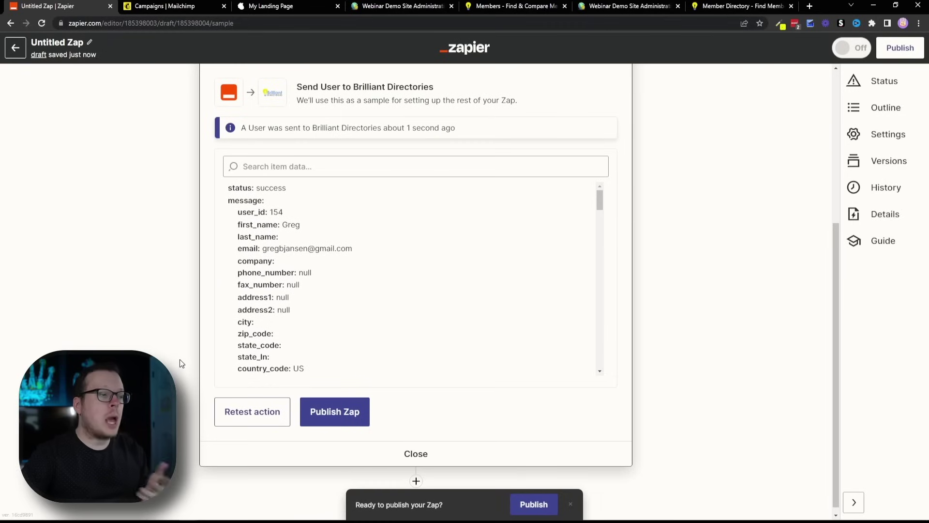
click(323, 413)
click(433, 292)
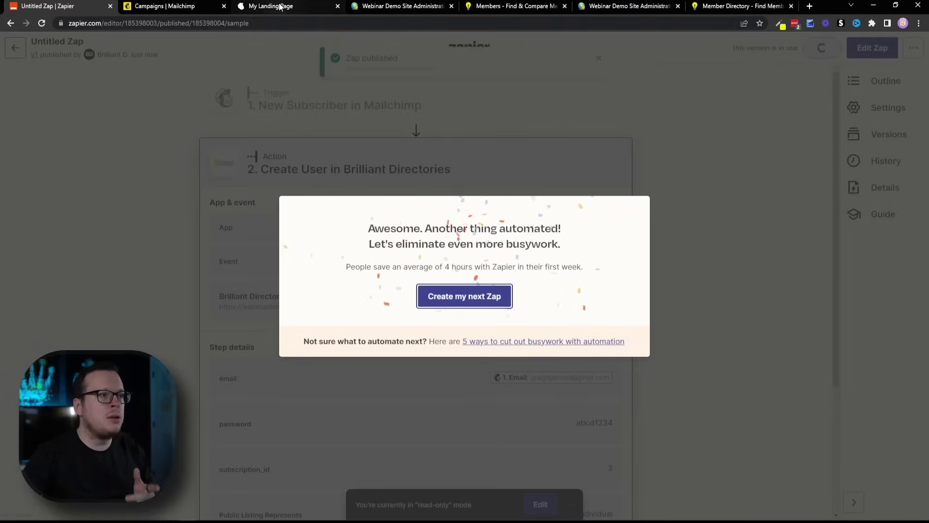
- Autofill the General Sign-Up form with test email and first name, then submit Sign Up Now
click(280, 6)
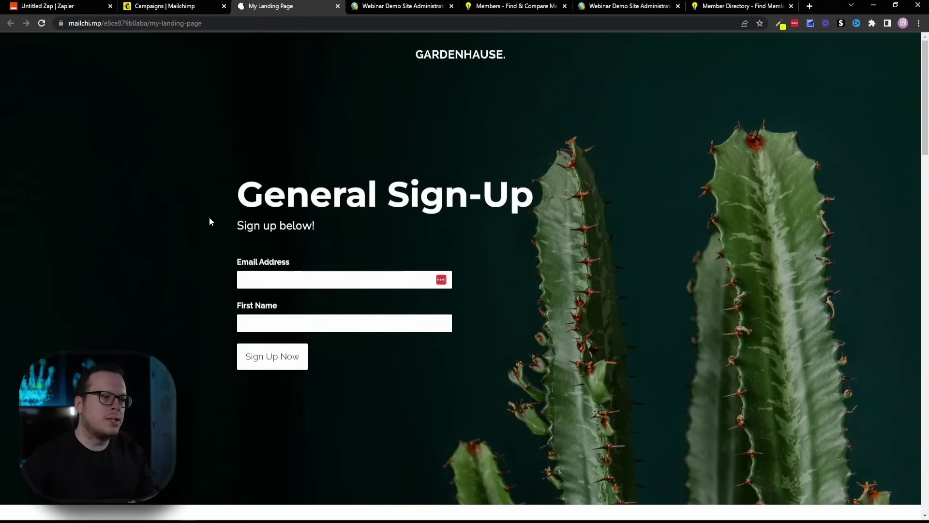
click(288, 323)
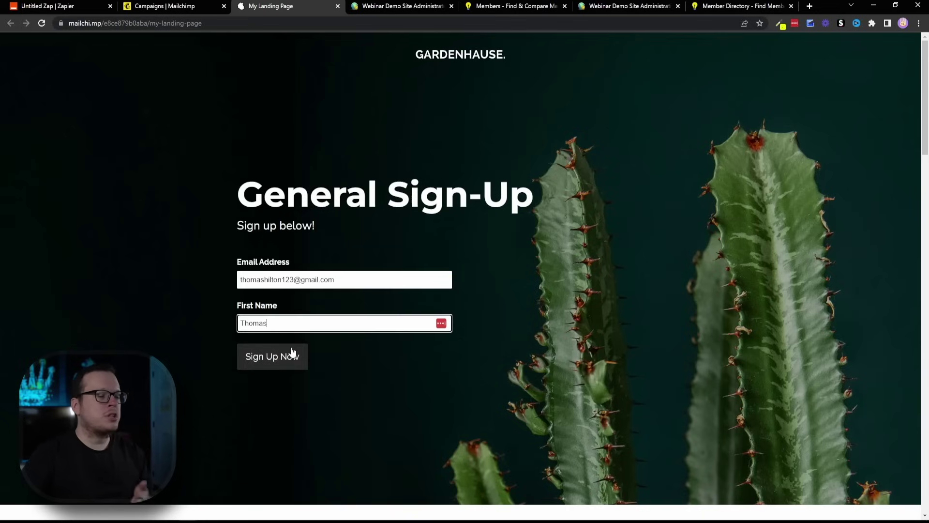
click(280, 362)
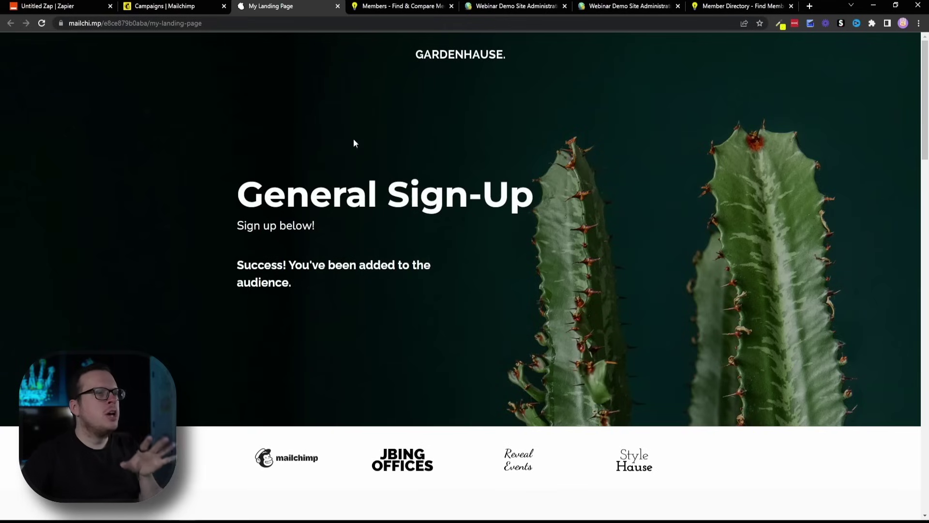
- Return to the Members - Find & Compare listing of the Subscriber Member Community directory
click(375, 8)
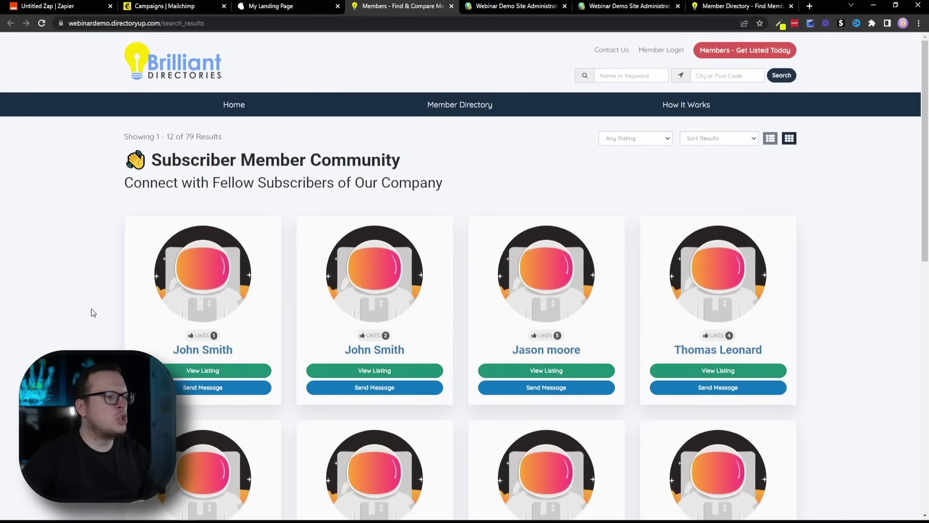